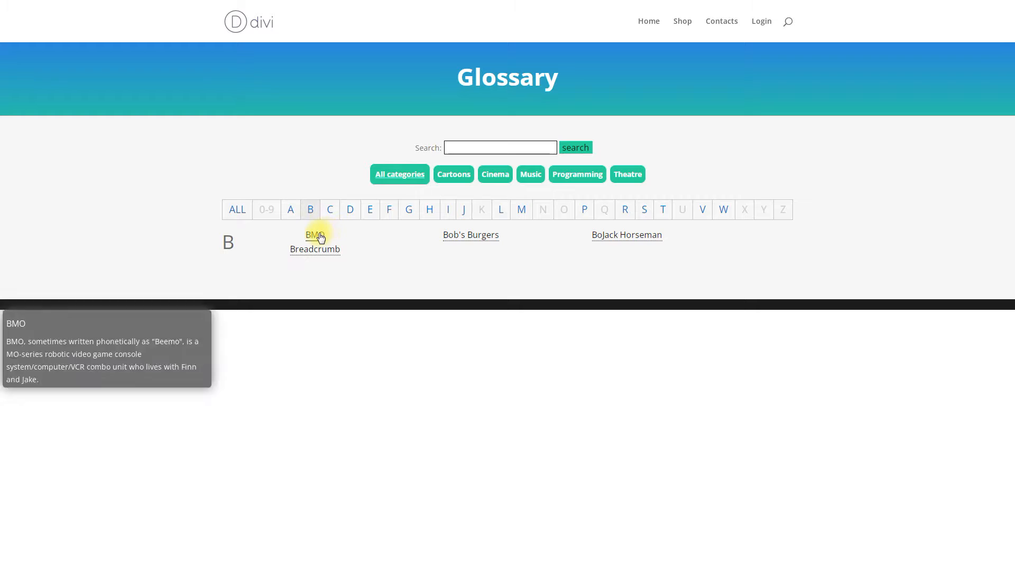
Preview term tooltips, show ALL letters, filter to Music then all categories, and search 'adv'.
mouse_move(325, 253)
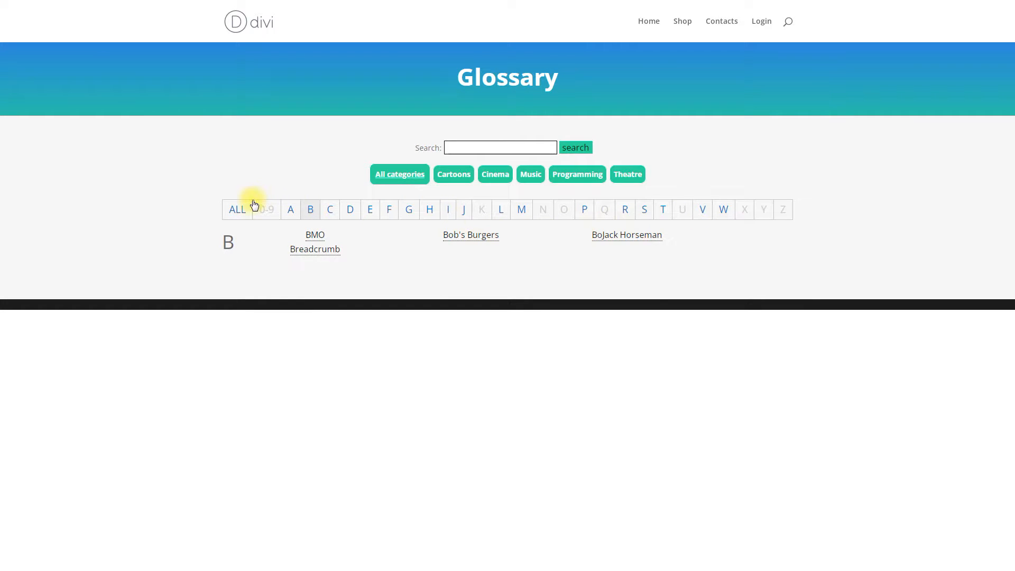
left_click(238, 208)
left_click(531, 176)
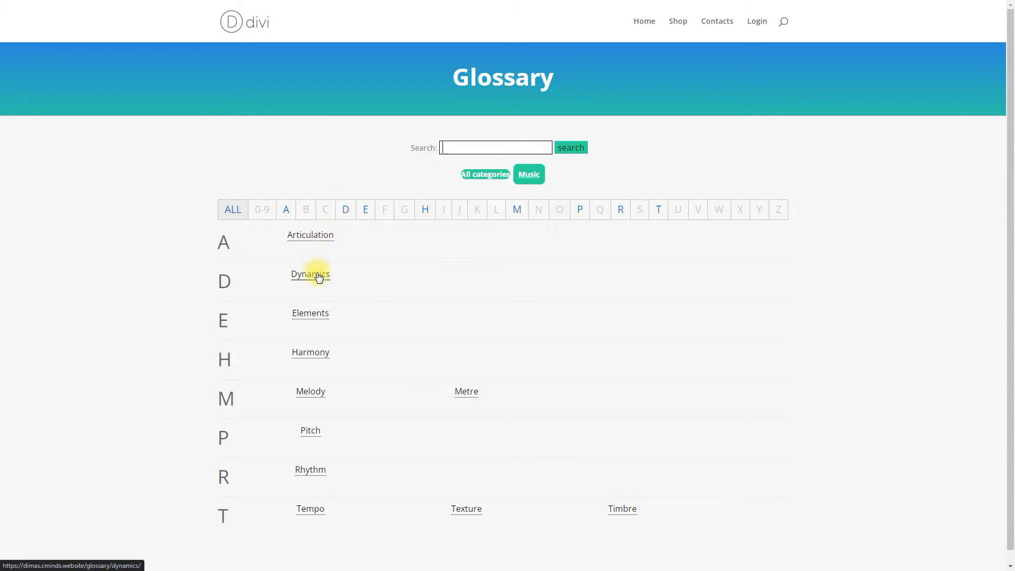
left_click(497, 176)
left_click(498, 149)
type("adv")
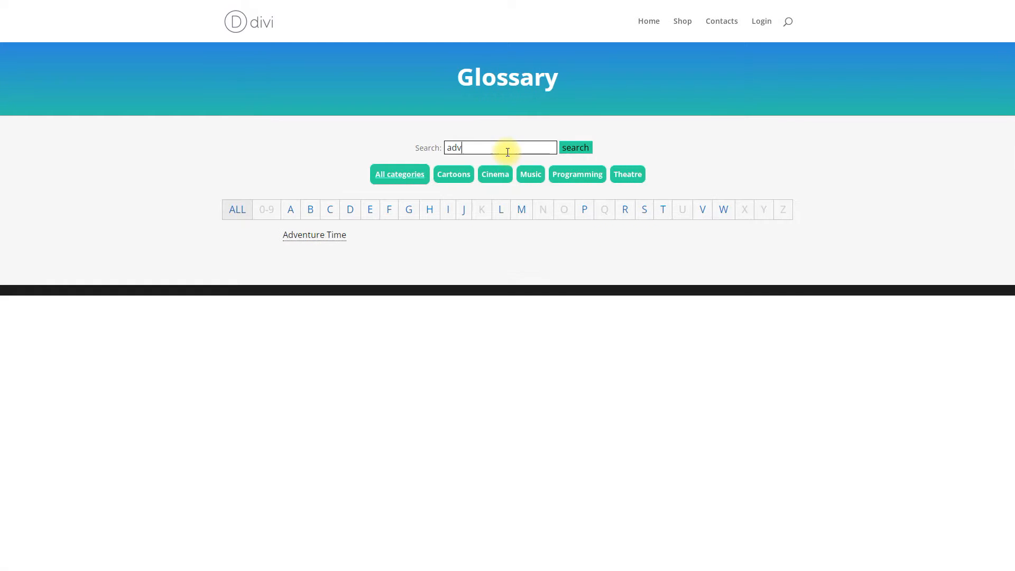
Visit the Adventure Time term page, its related article and Marceline's page, then return to the index.
left_click(335, 239)
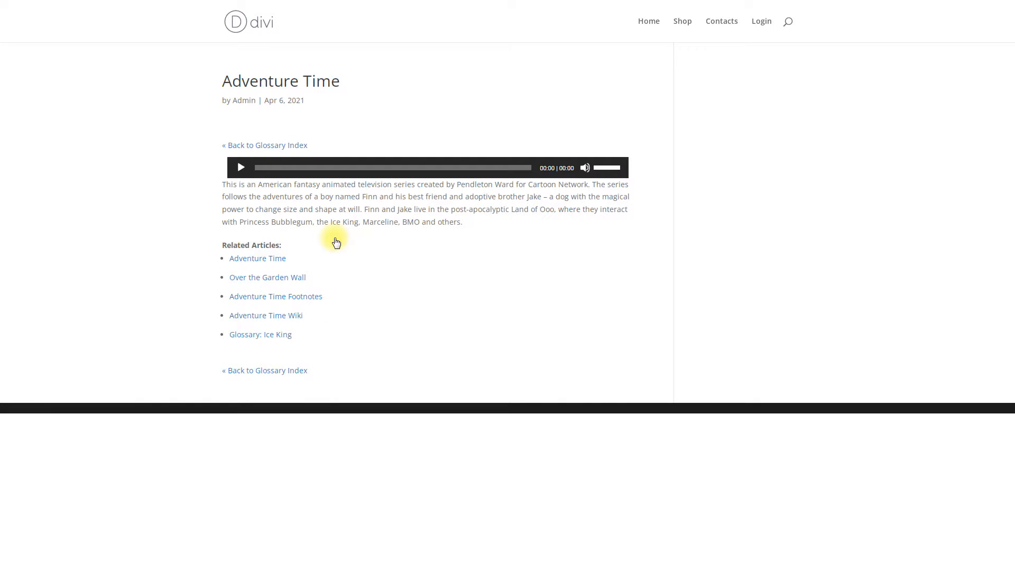
left_click(274, 258)
scroll(275, 263, "down", 3)
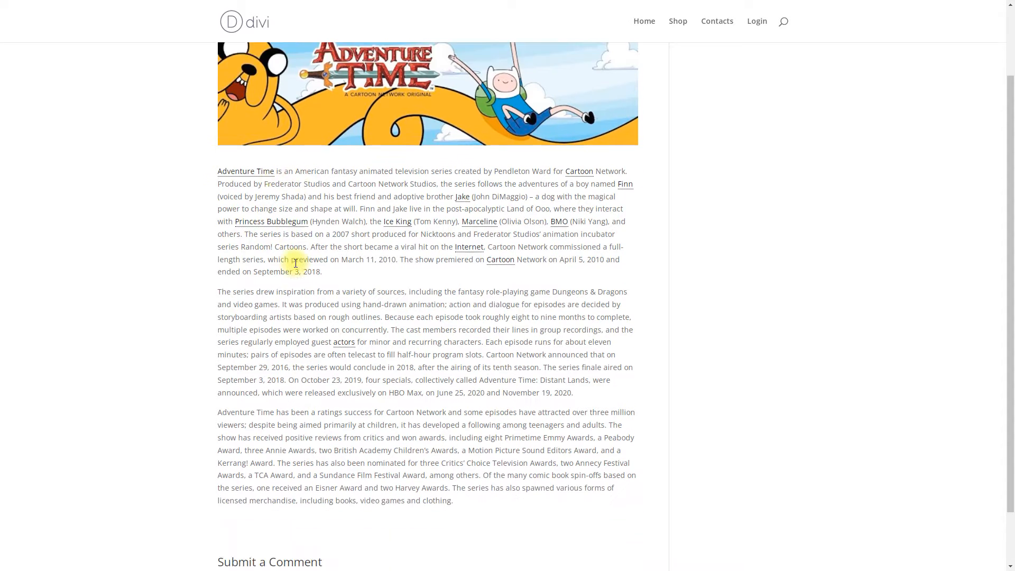
mouse_move(509, 203)
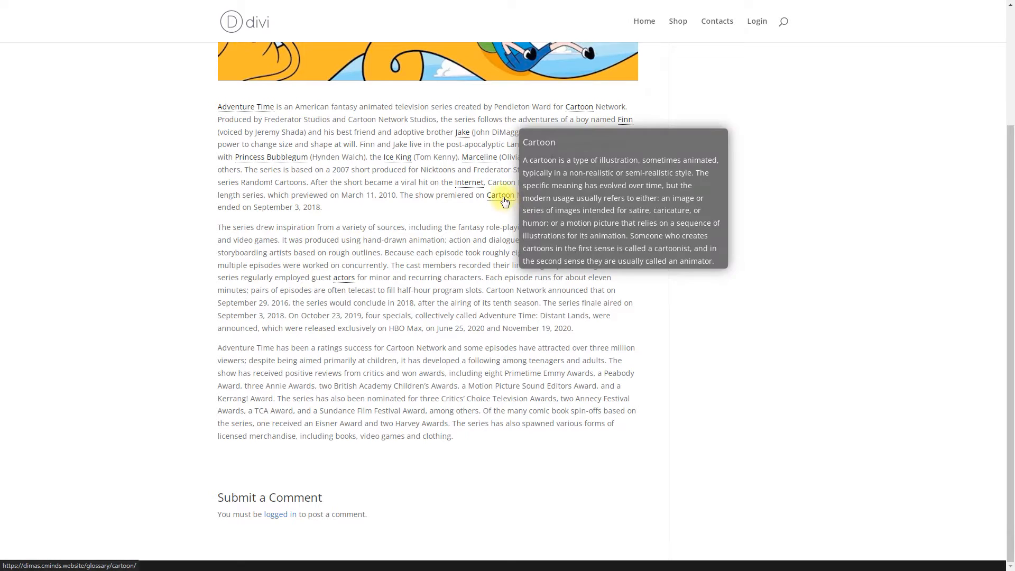
mouse_move(466, 190)
mouse_move(465, 164)
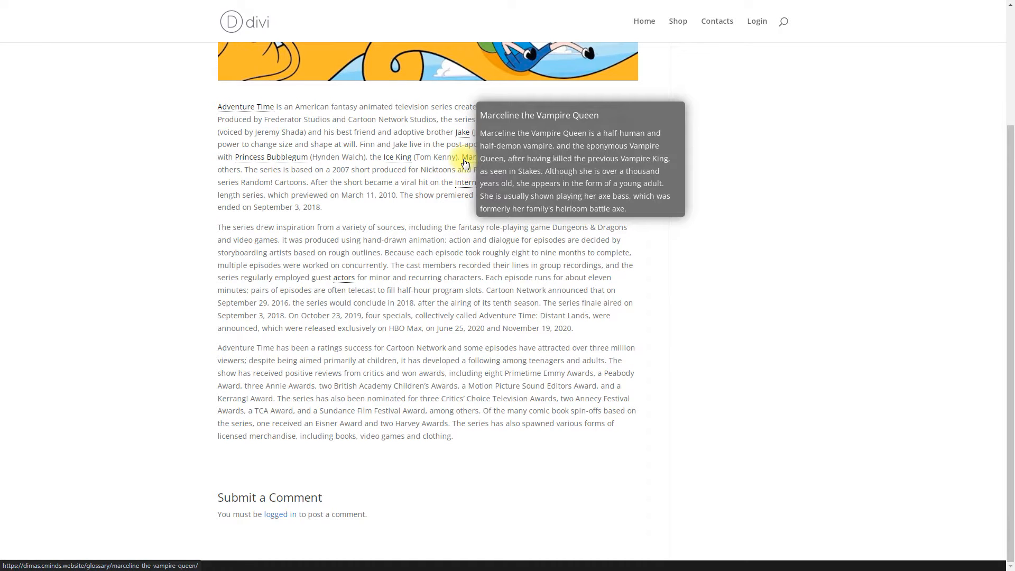
left_click(465, 163)
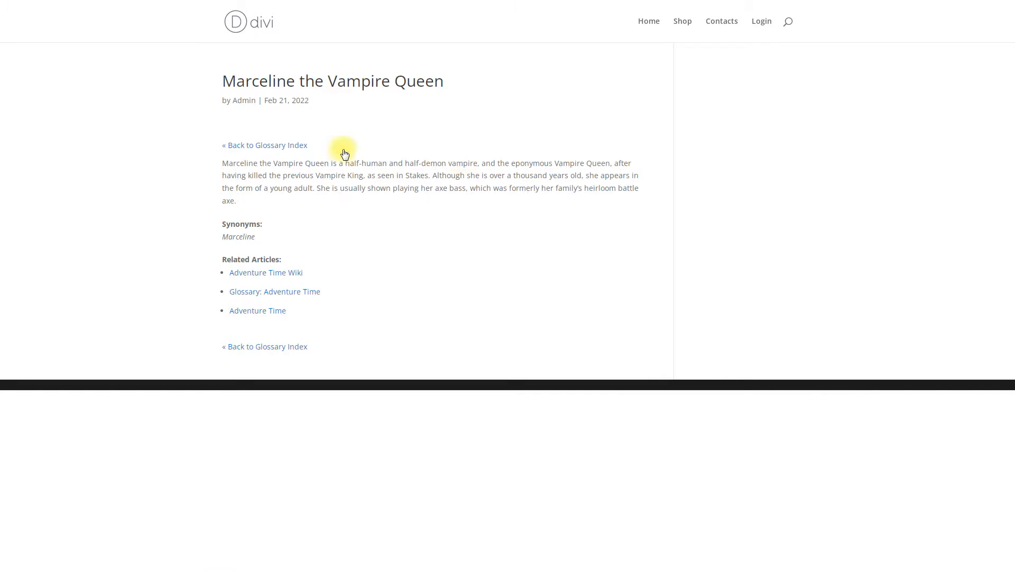
left_click(293, 147)
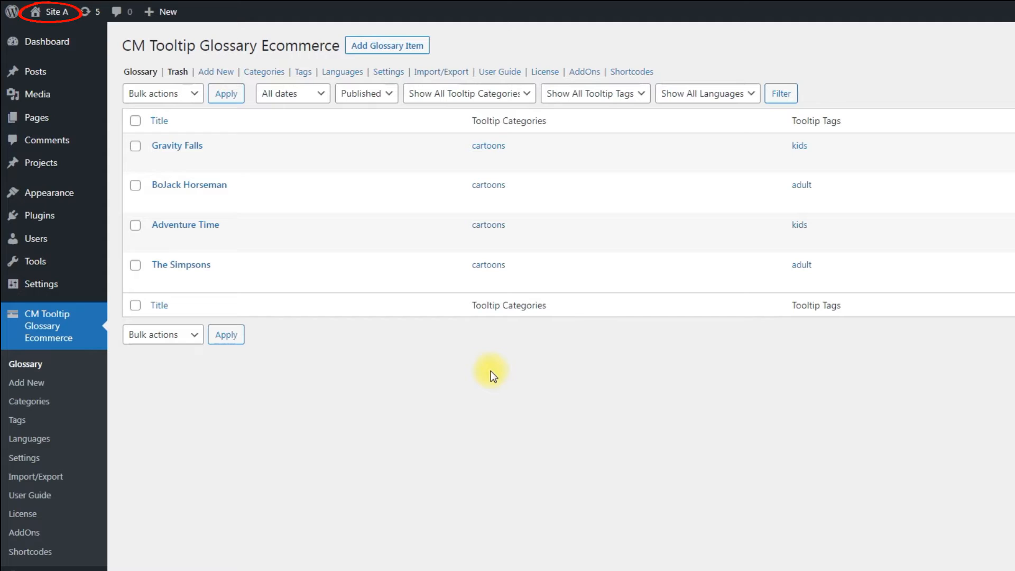
Open CM Tooltip Glossary Ecommerce settings and scroll to the General Settings Backup section.
left_click(66, 459)
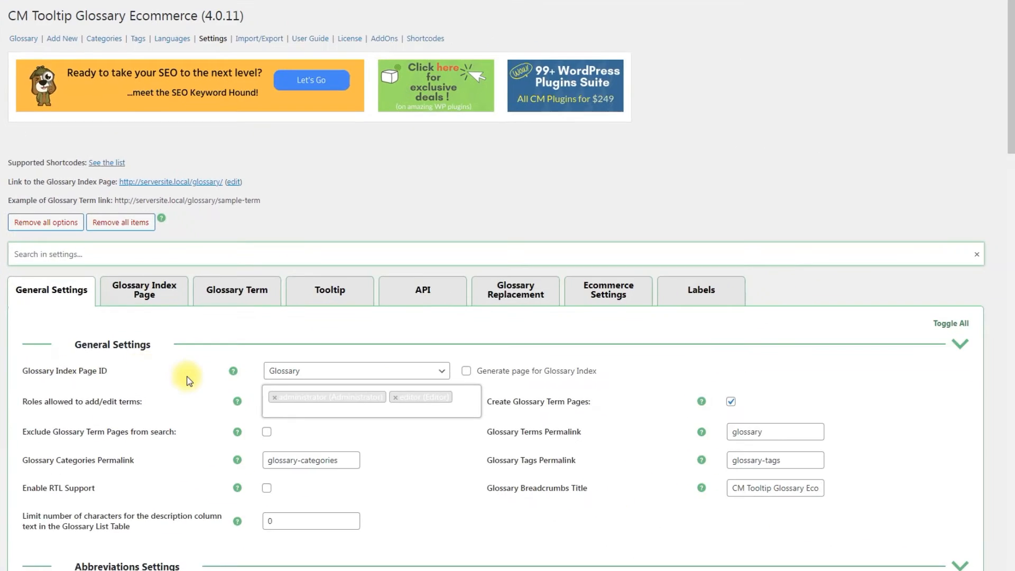
scroll(323, 460, "down", 20)
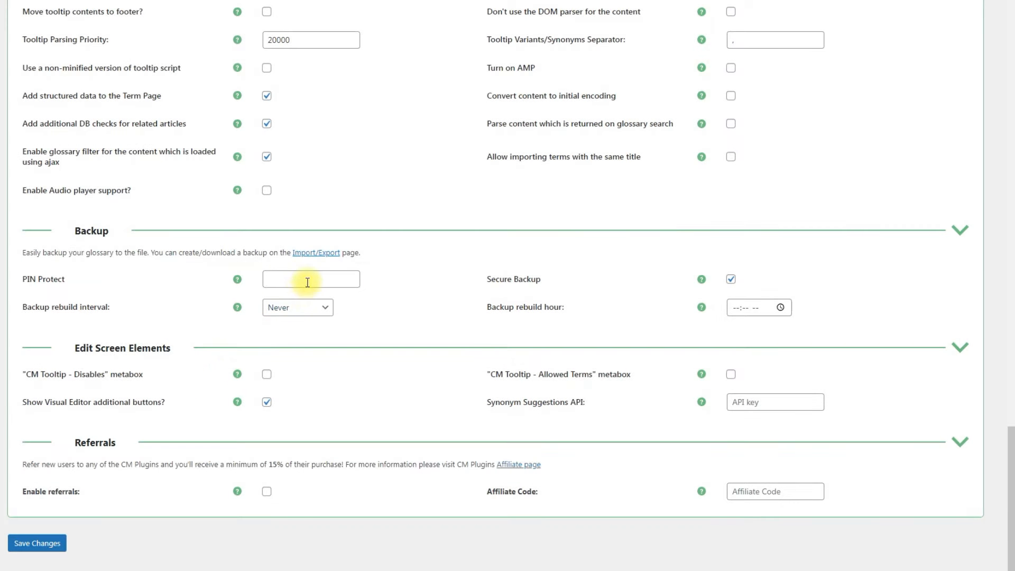
Enter a PIN in the backup's PIN Protect field.
left_click(310, 279)
type("123abc")
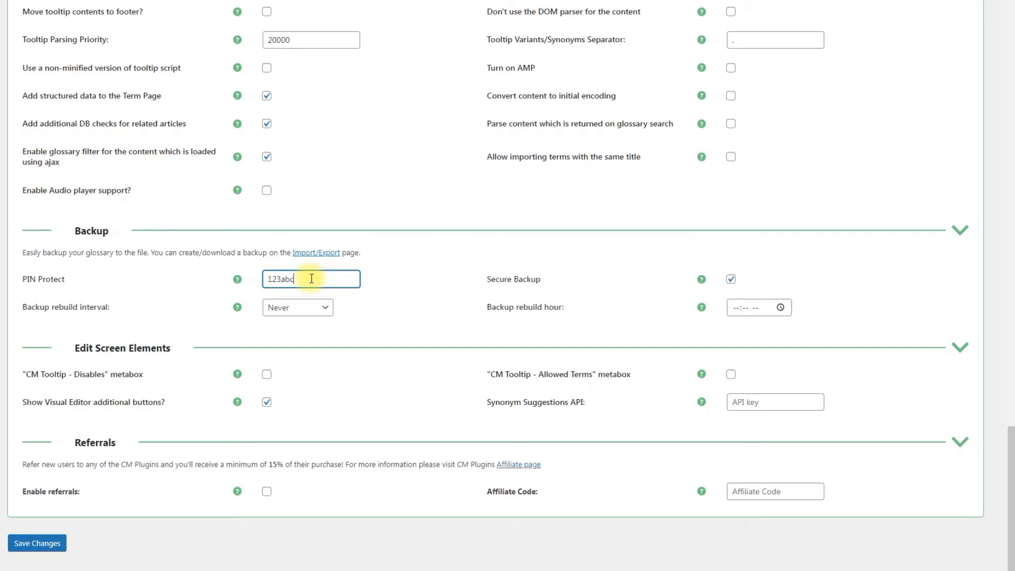
left_click(412, 277)
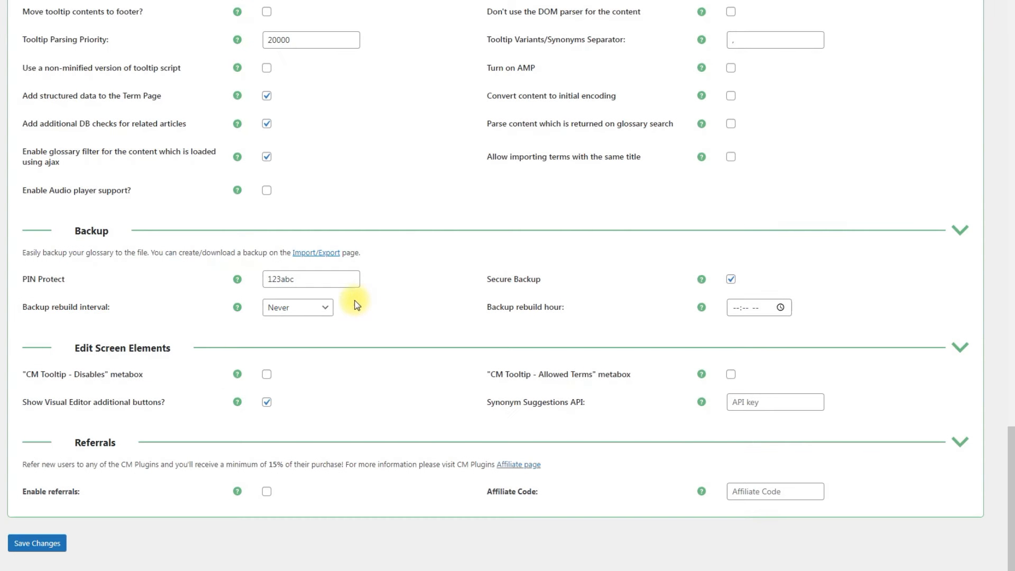
Set the backup rebuild to Once Weekly at 12:00 PM and save the settings.
left_click(329, 309)
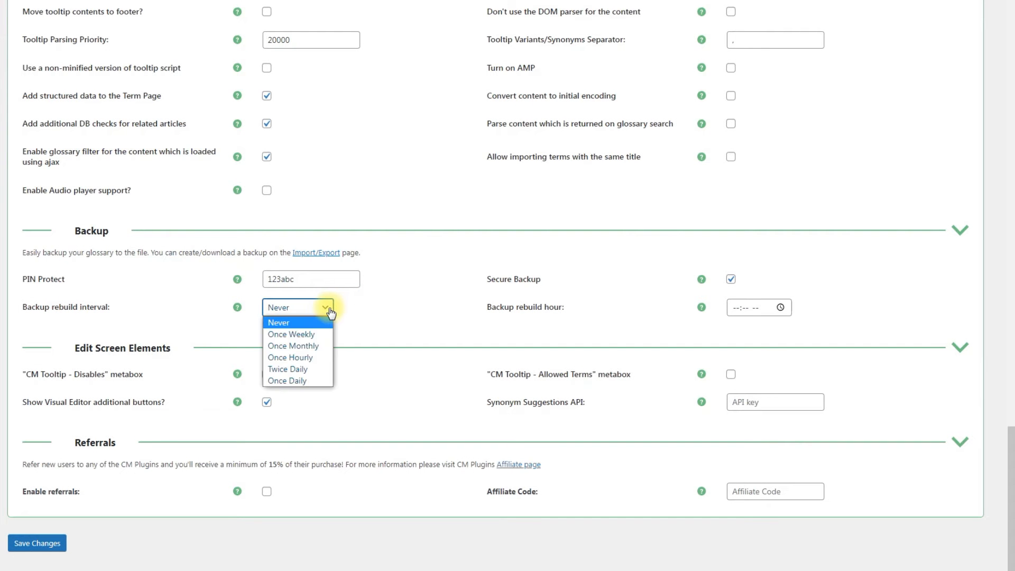
left_click(328, 333)
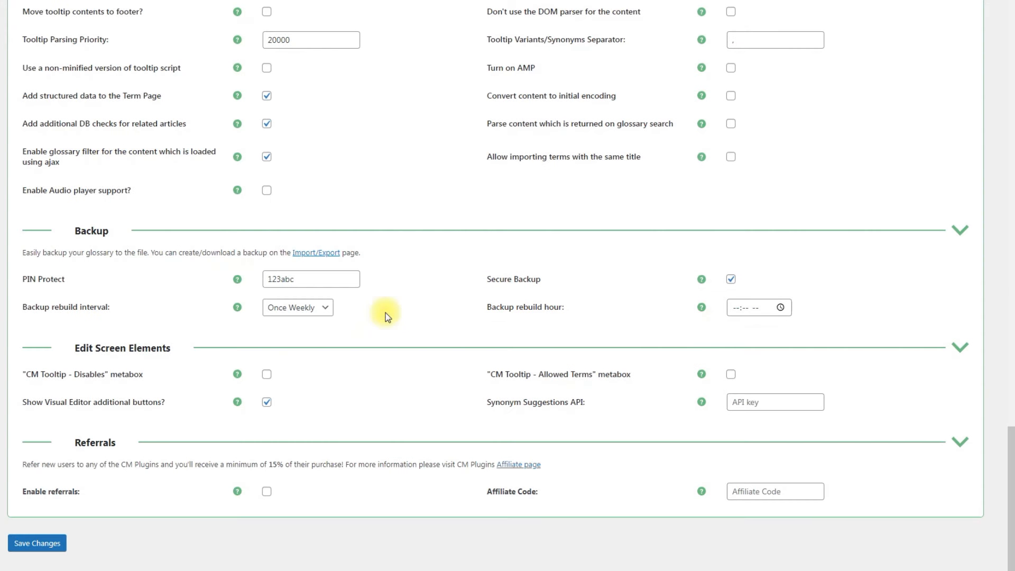
left_click(781, 308)
left_click(781, 308)
left_click(744, 433)
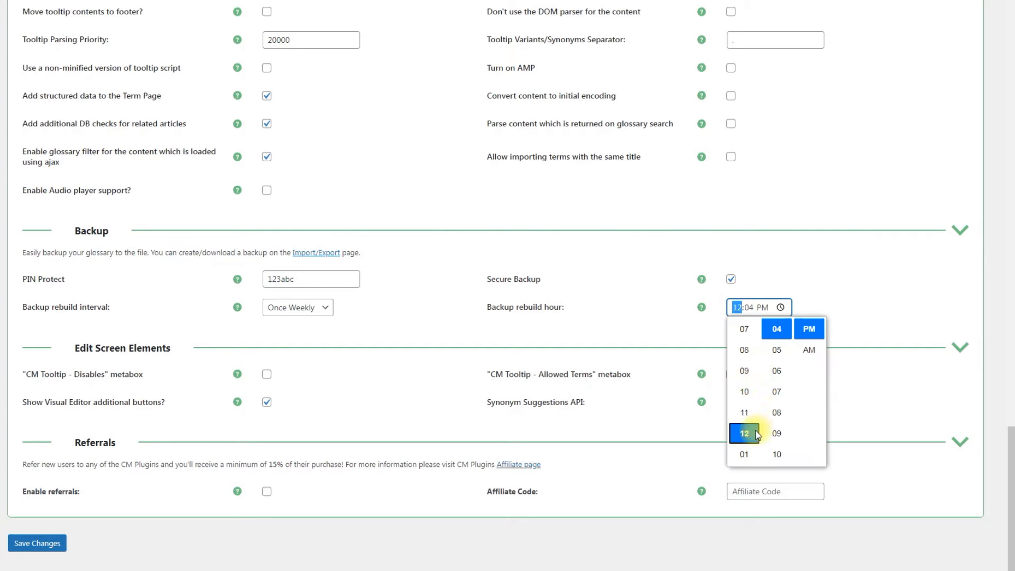
left_click(778, 370)
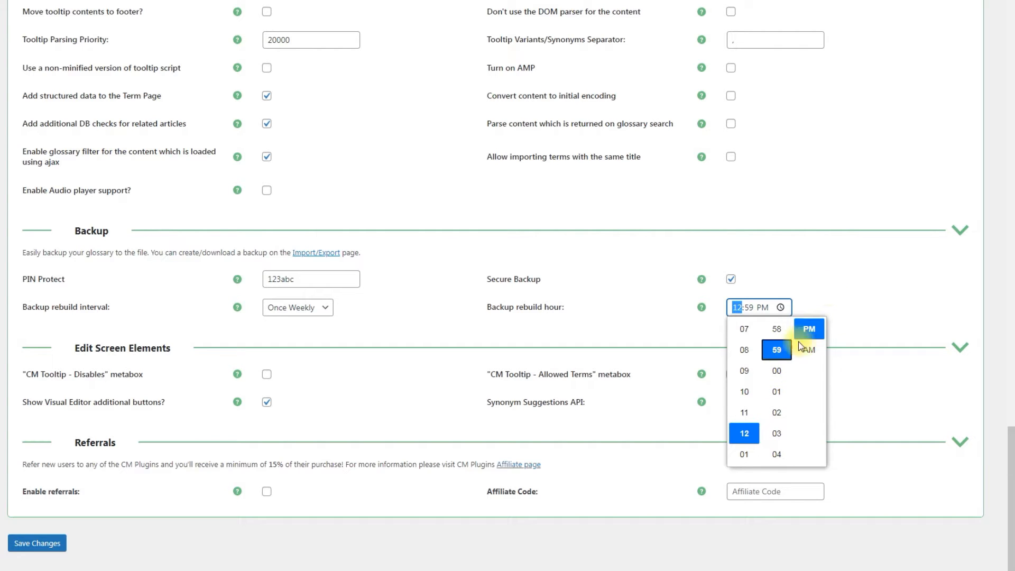
left_click(862, 299)
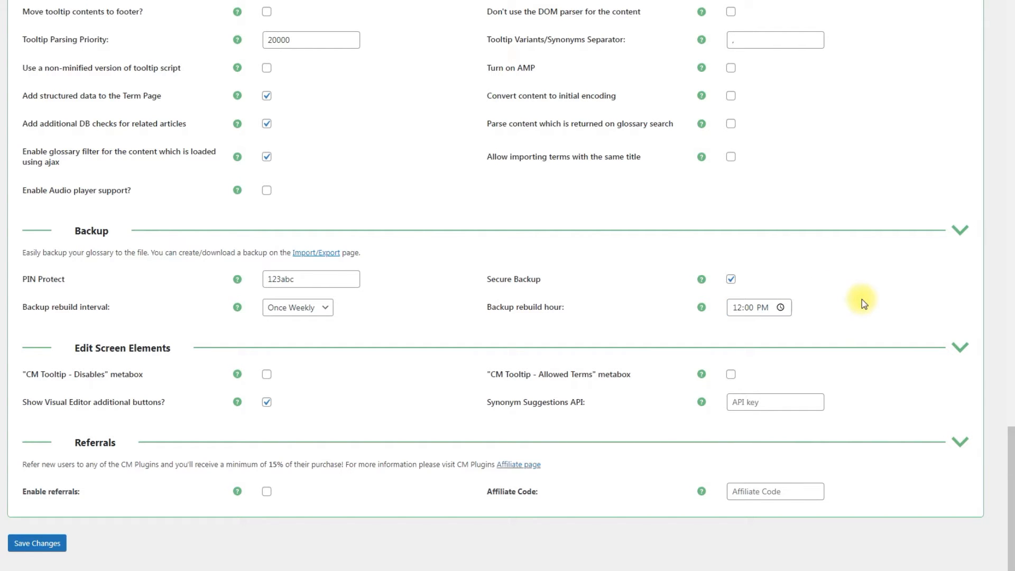
left_click(37, 544)
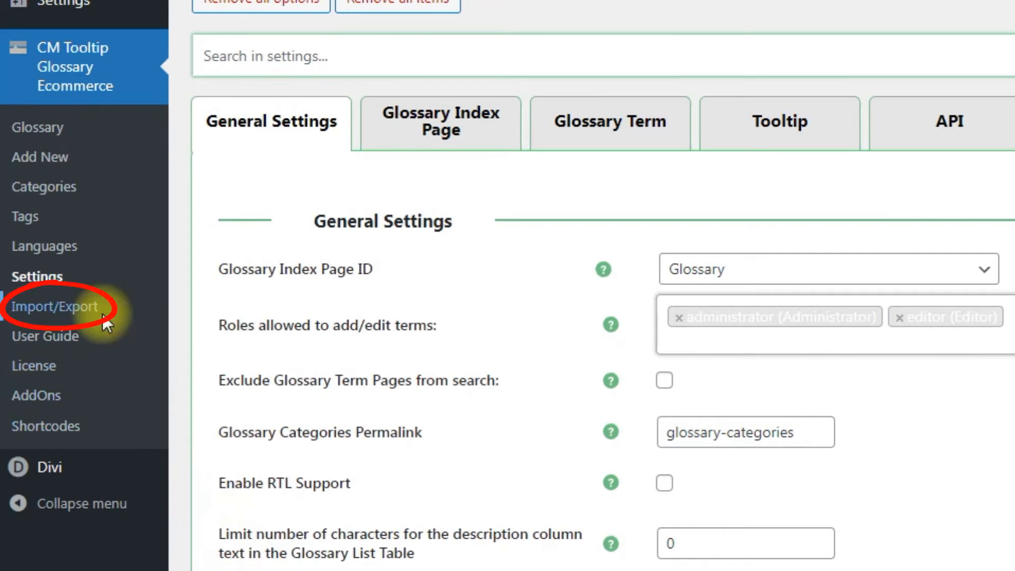
Go to Import/Export and back up the glossary terms to a CSV file.
left_click(103, 316)
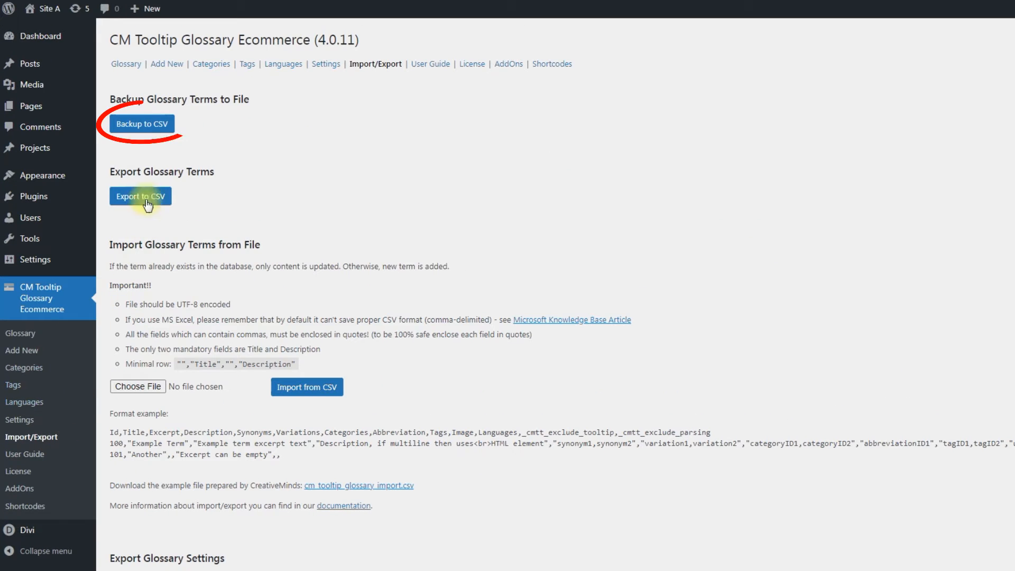
left_click(153, 125)
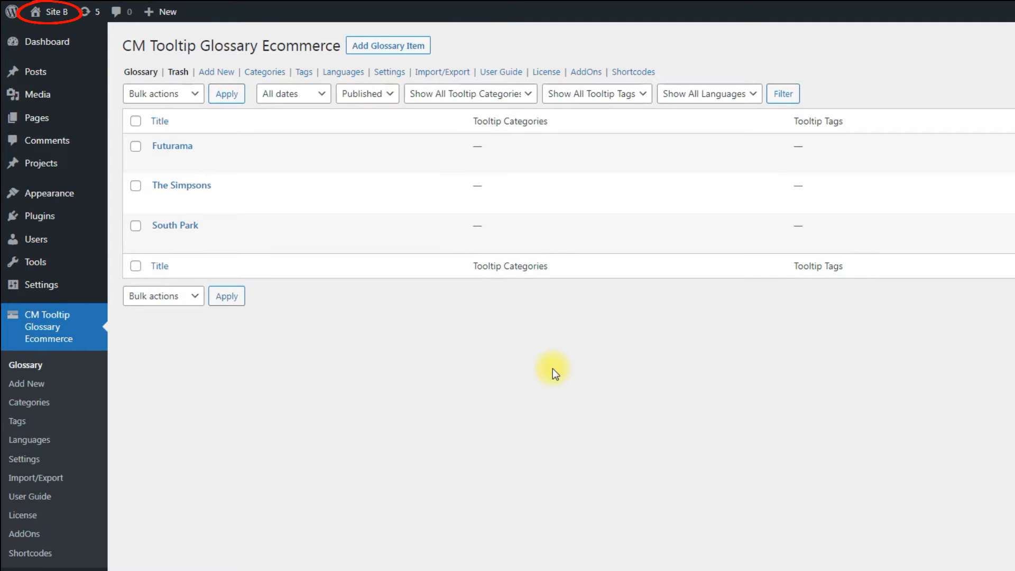
Open Site B's glossary plugin settings on the Remote Import tab.
left_click(73, 462)
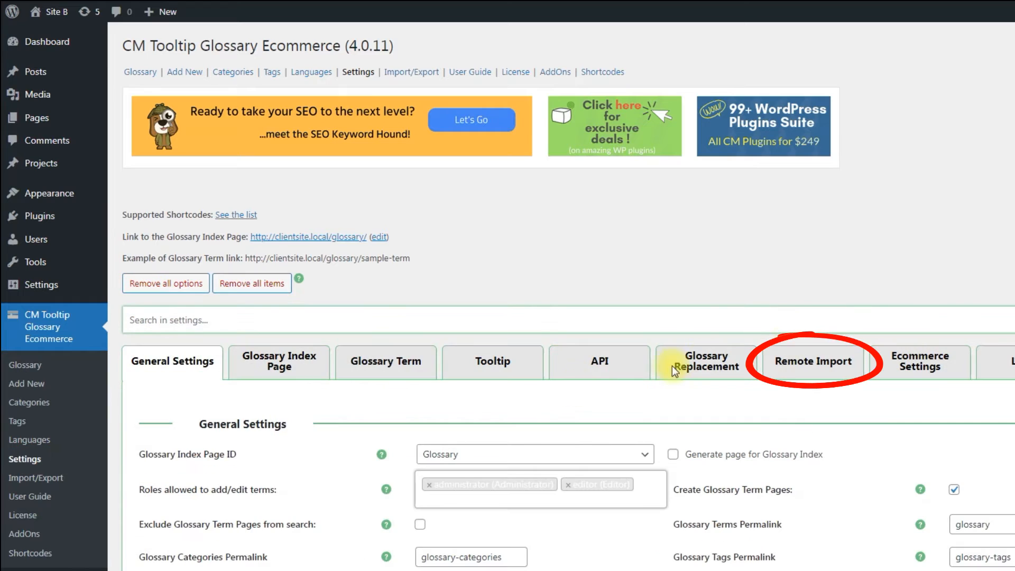
left_click(812, 362)
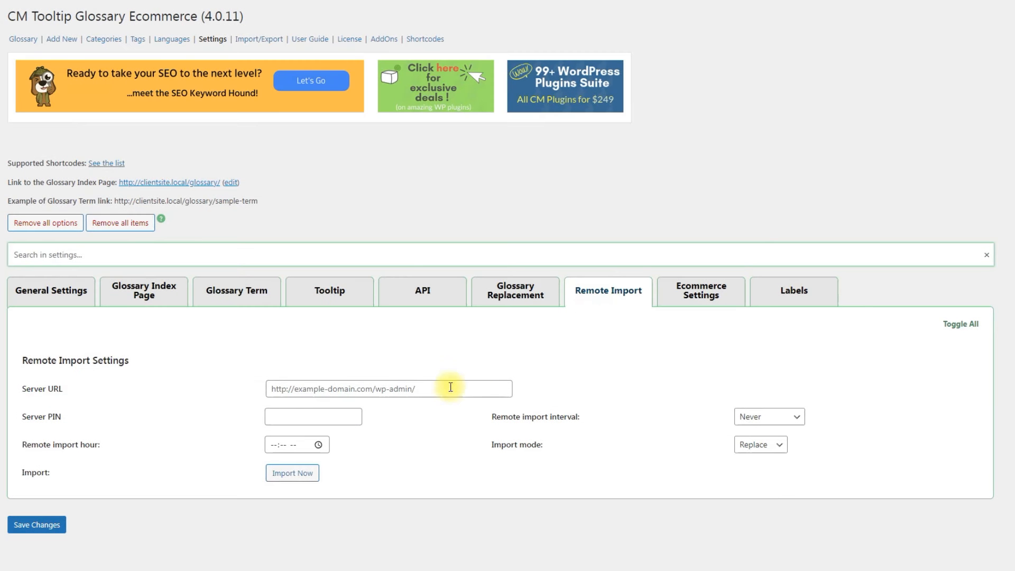
right_click(412, 392)
left_click(442, 461)
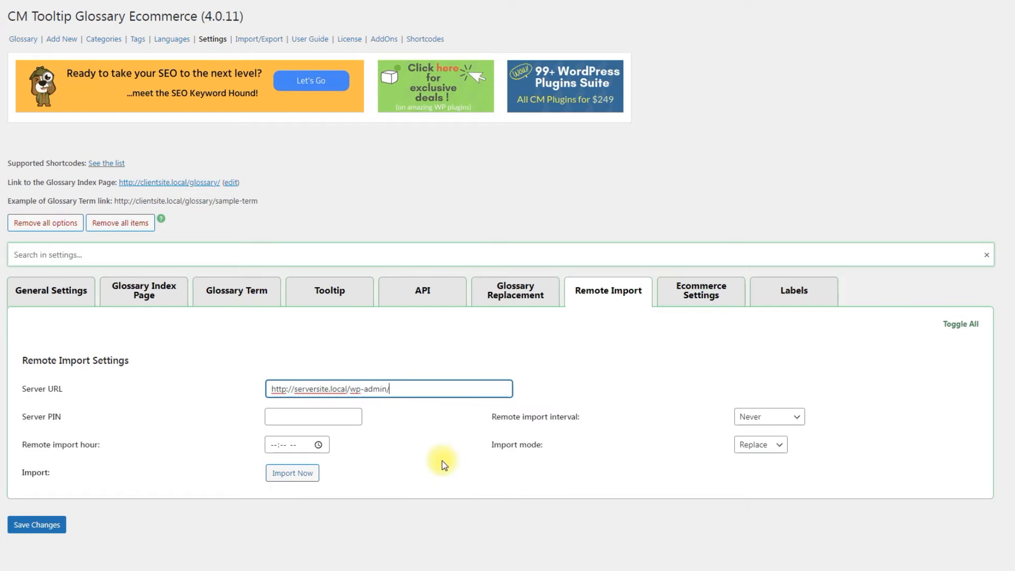
left_click(428, 460)
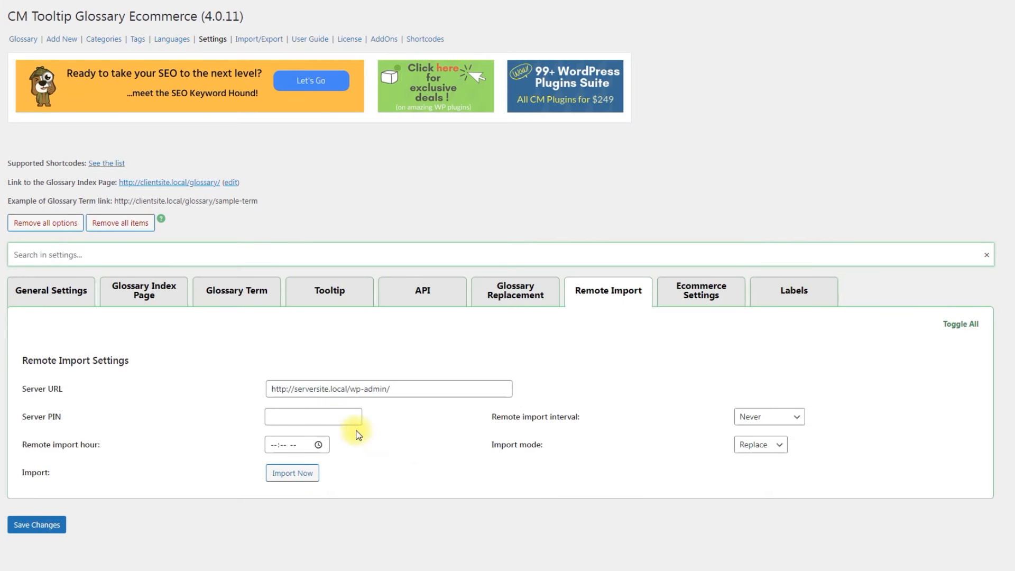
left_click(335, 419)
type("123abc")
left_click(402, 423)
Schedule the remote import Once Weekly at 02:00 PM.
left_click(778, 419)
left_click(789, 443)
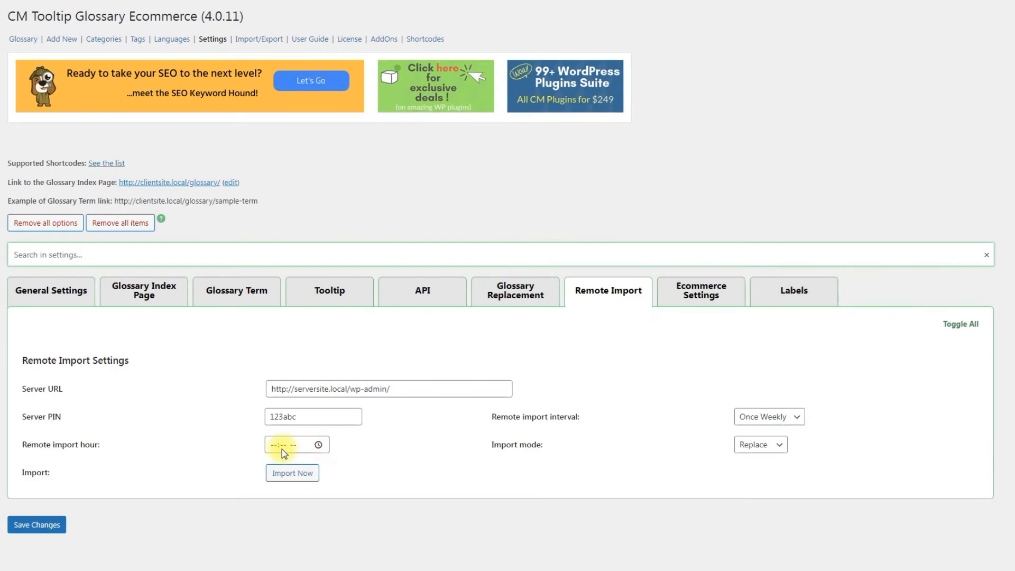
left_click(318, 445)
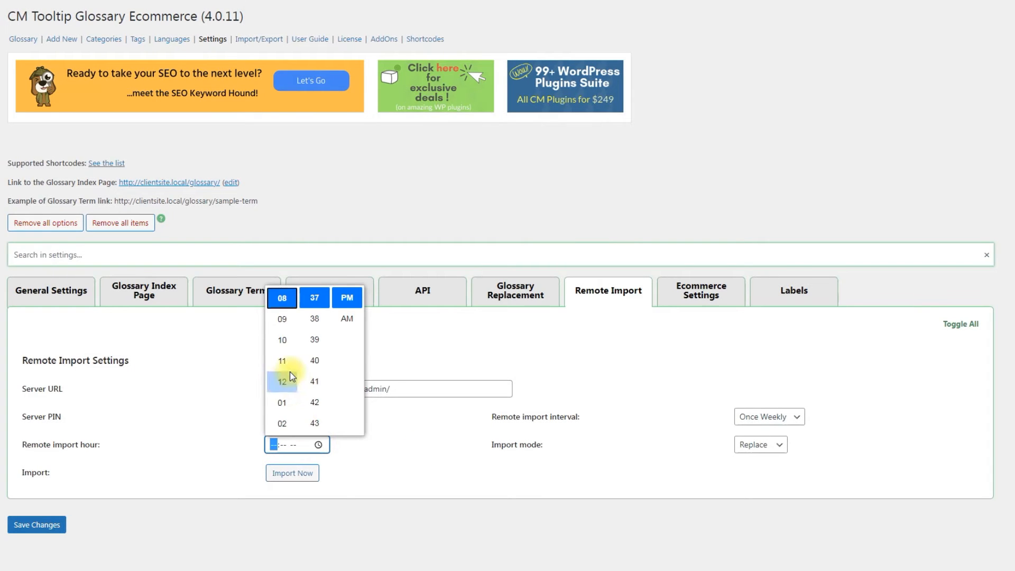
left_click(282, 421)
scroll(318, 394, "down", 8)
left_click(315, 344)
left_click(389, 436)
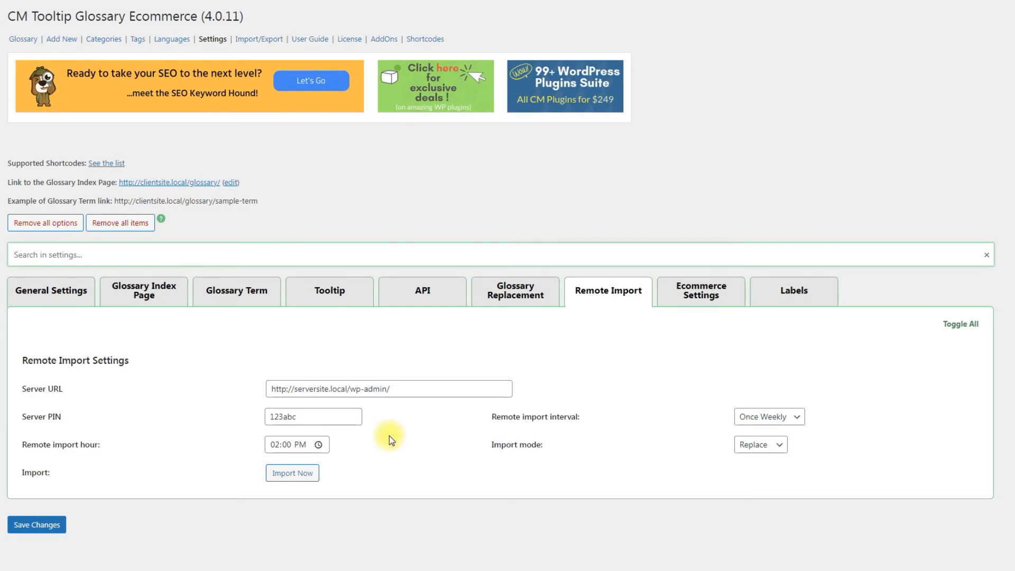
Keep the remote import mode set to Replace.
left_click(764, 446)
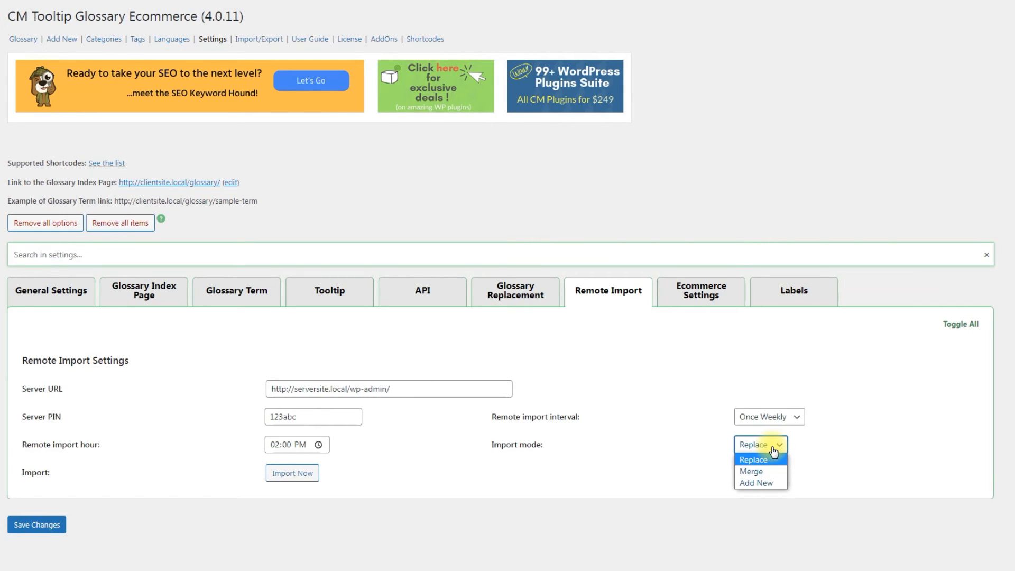
left_click(774, 452)
left_click(641, 449)
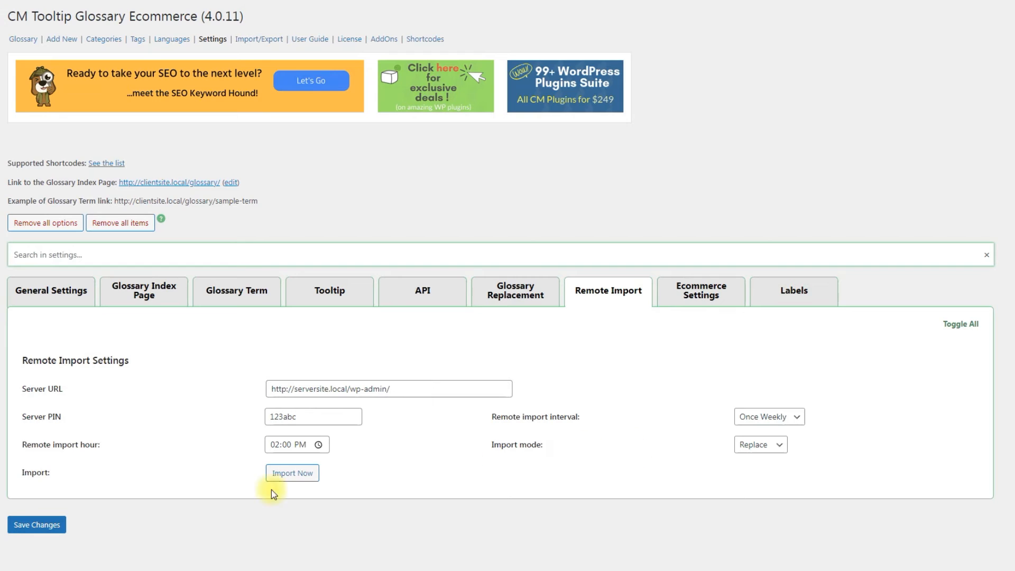
Save, switch Import mode to Add New, save again, run Import Now and check the Glossary list.
left_click(62, 529)
left_click(760, 446)
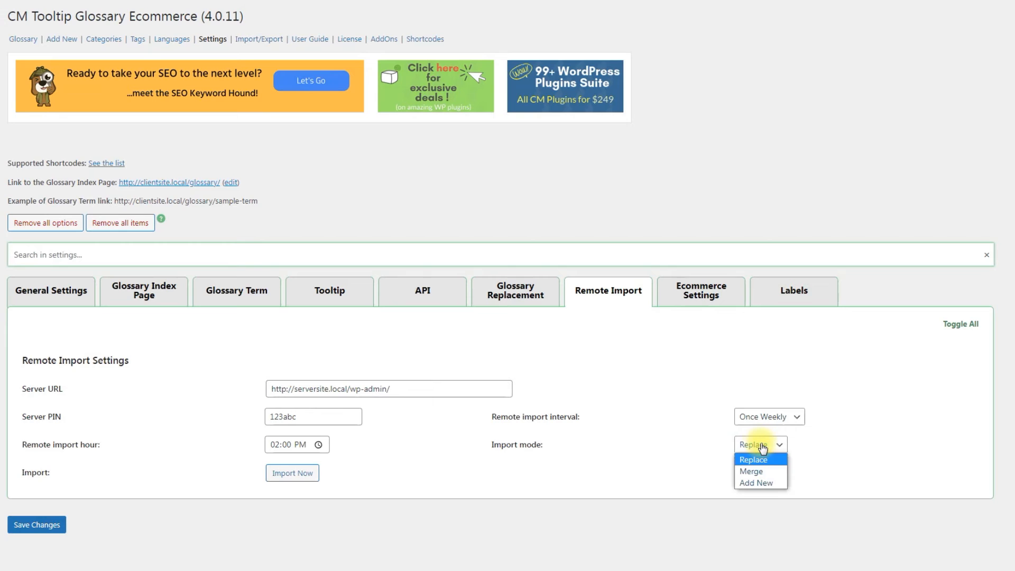
left_click(775, 483)
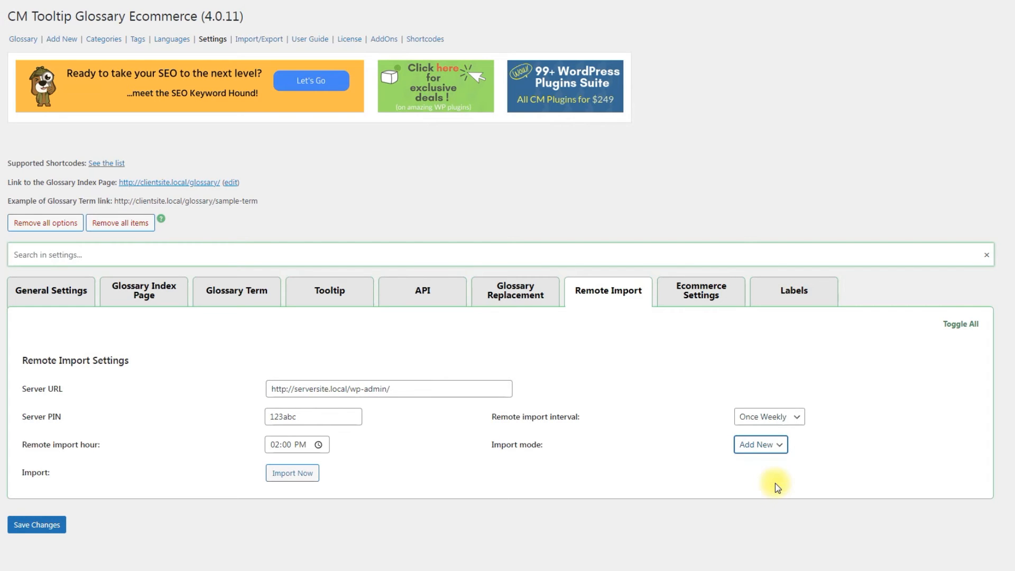
left_click(35, 525)
left_click(288, 476)
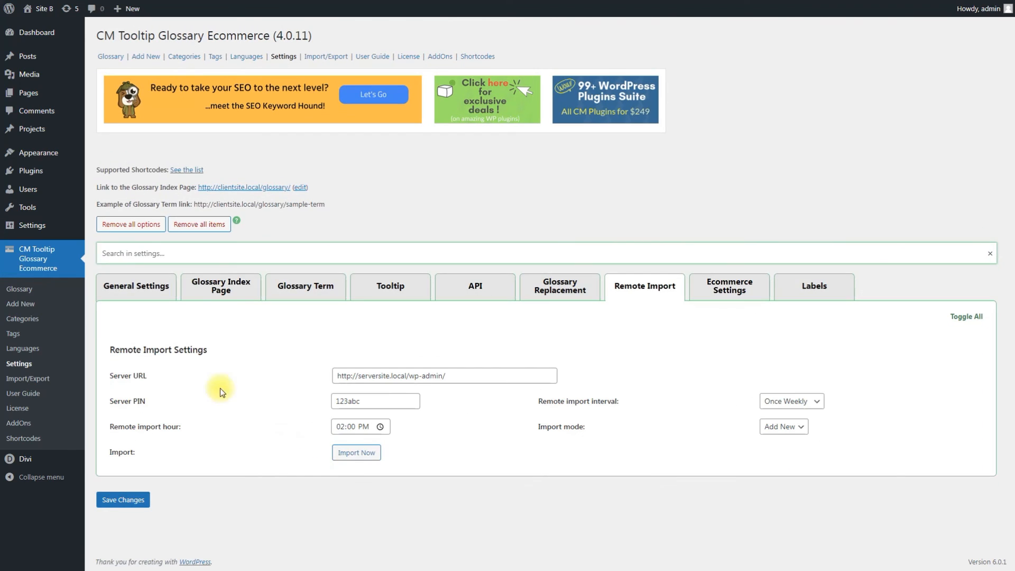
left_click(26, 293)
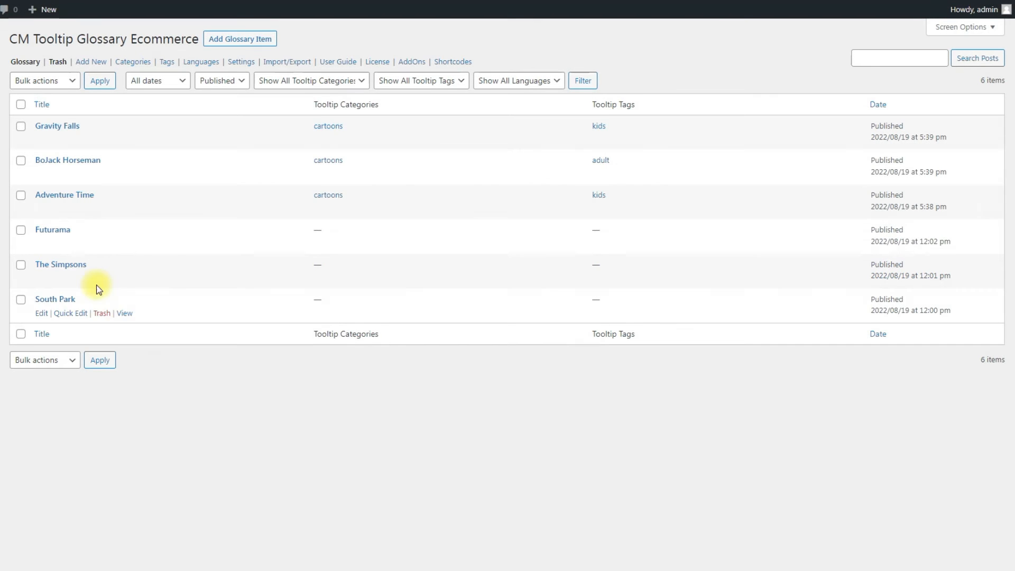
Bulk-trash Adventure Time, BoJack Horseman and Gravity Falls from the Glossary list.
left_click(20, 196)
left_click(20, 161)
left_click(22, 127)
left_click(45, 80)
left_click(40, 117)
left_click(100, 80)
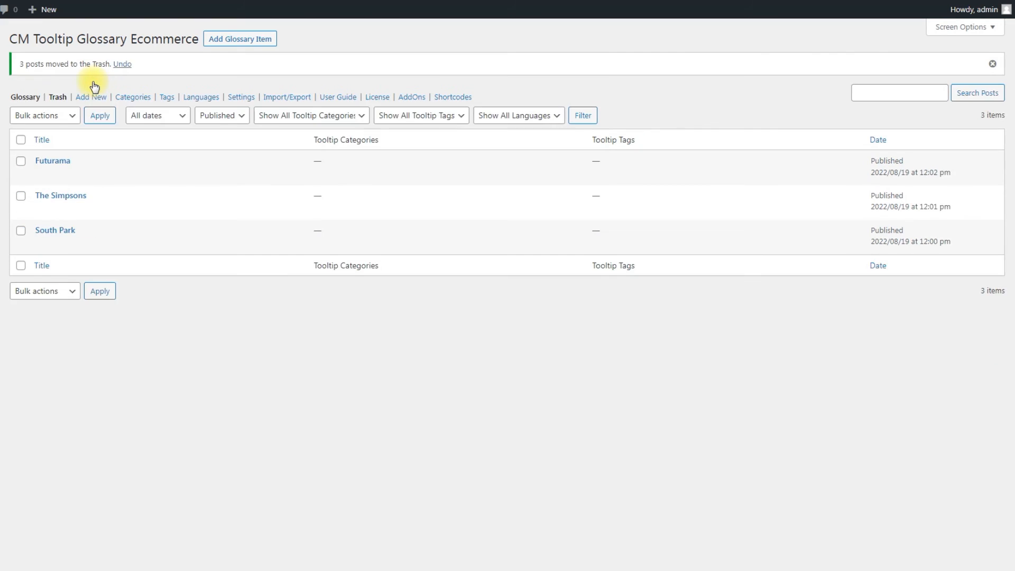
Set Remote Import mode to Merge, save, run Import Now, and view the Glossary list.
left_click(33, 364)
left_click(682, 292)
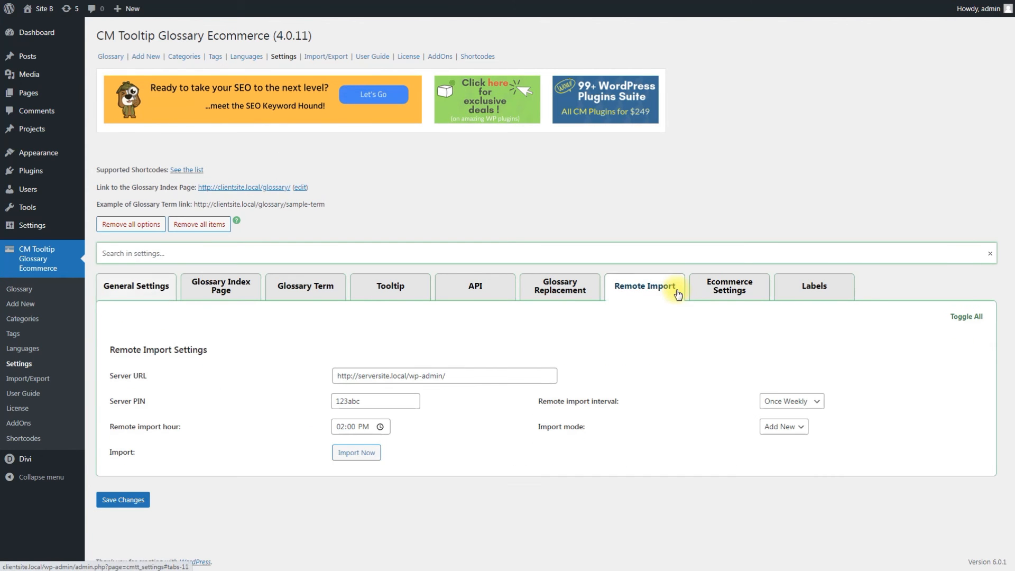
left_click(784, 426)
left_click(773, 461)
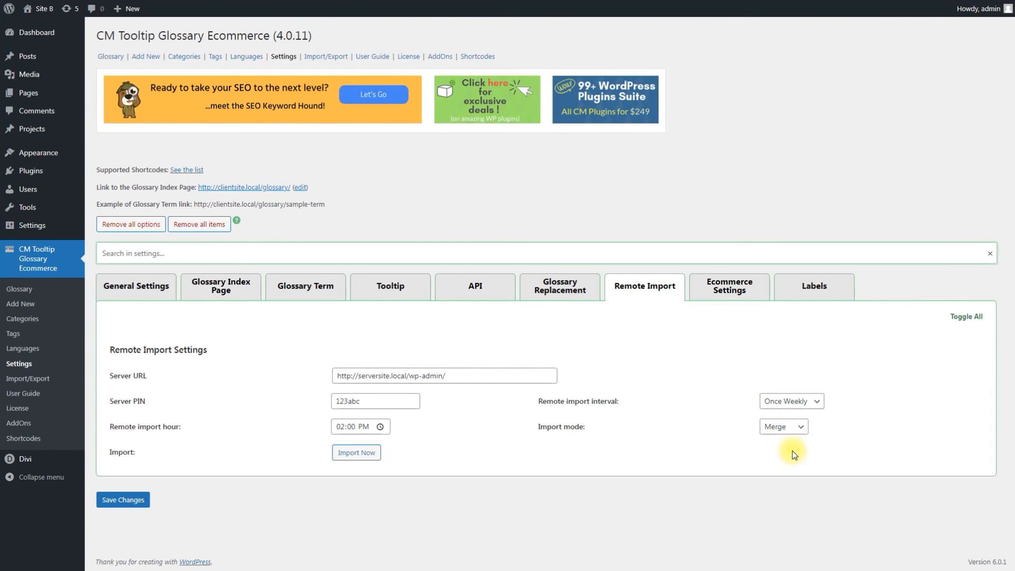
left_click(123, 500)
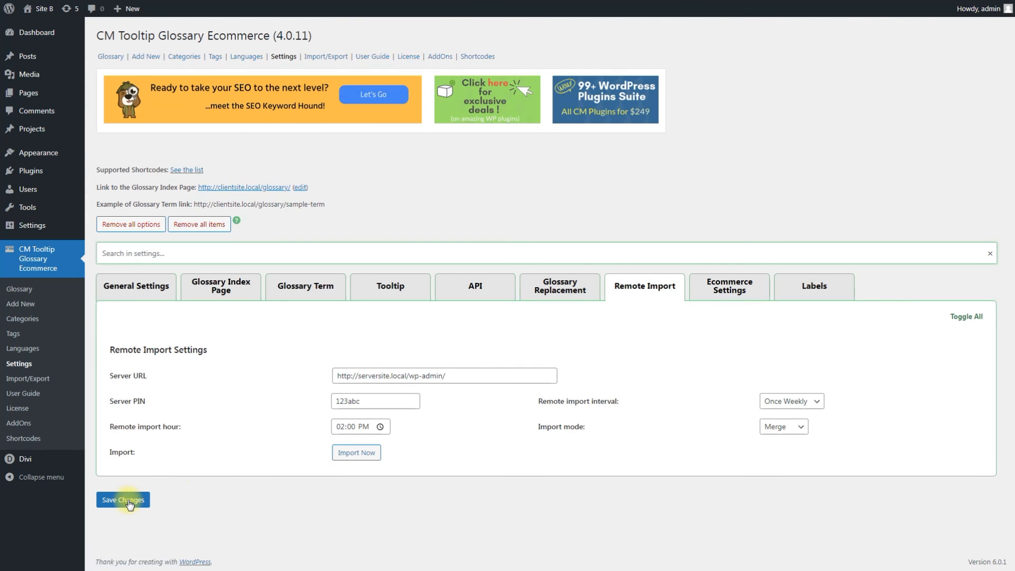
left_click(352, 454)
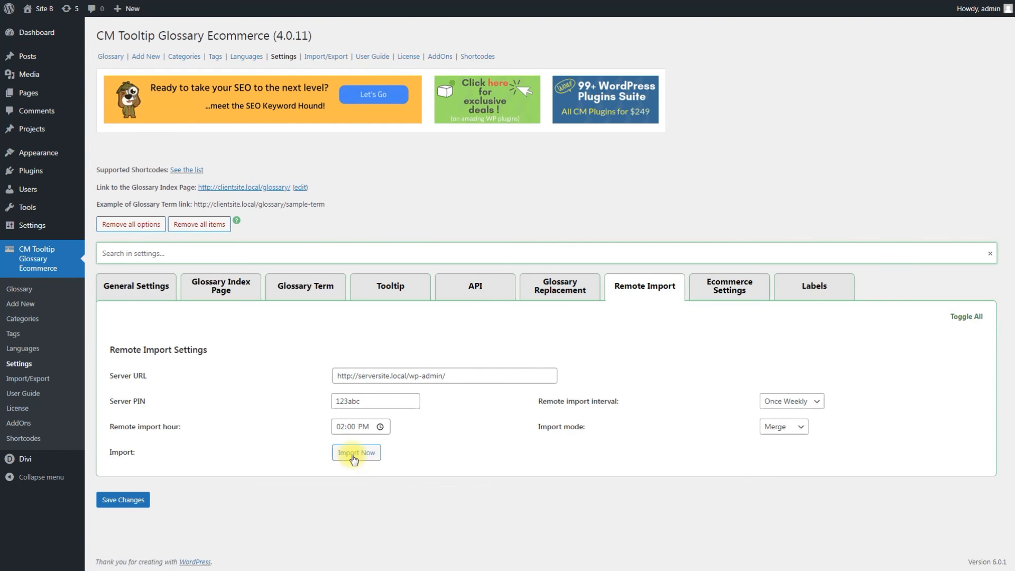
left_click(43, 290)
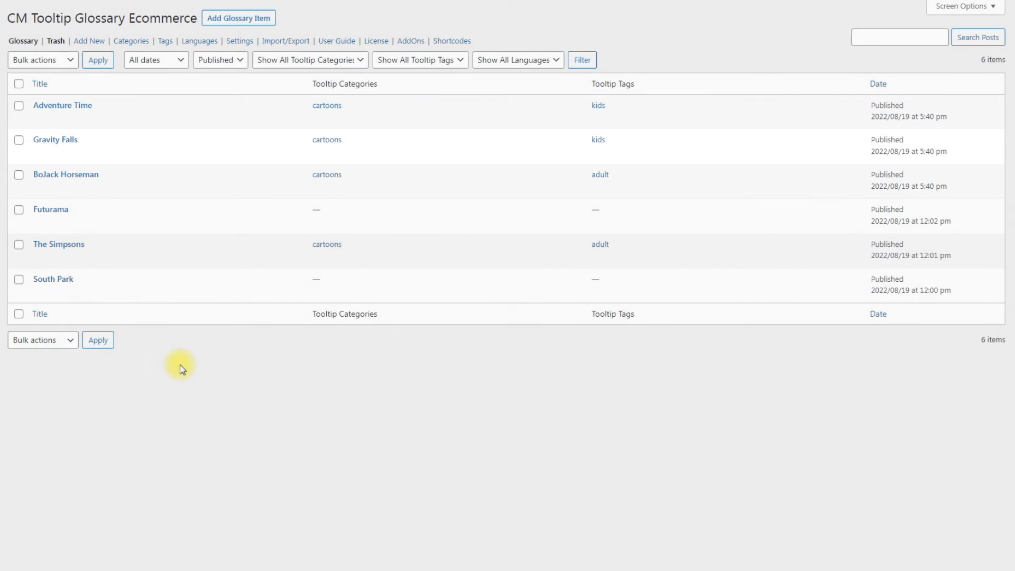
Bulk-trash the imported BoJack Horseman, Gravity Falls and Adventure Time terms.
left_click(19, 175)
left_click(19, 140)
left_click(19, 106)
left_click(34, 62)
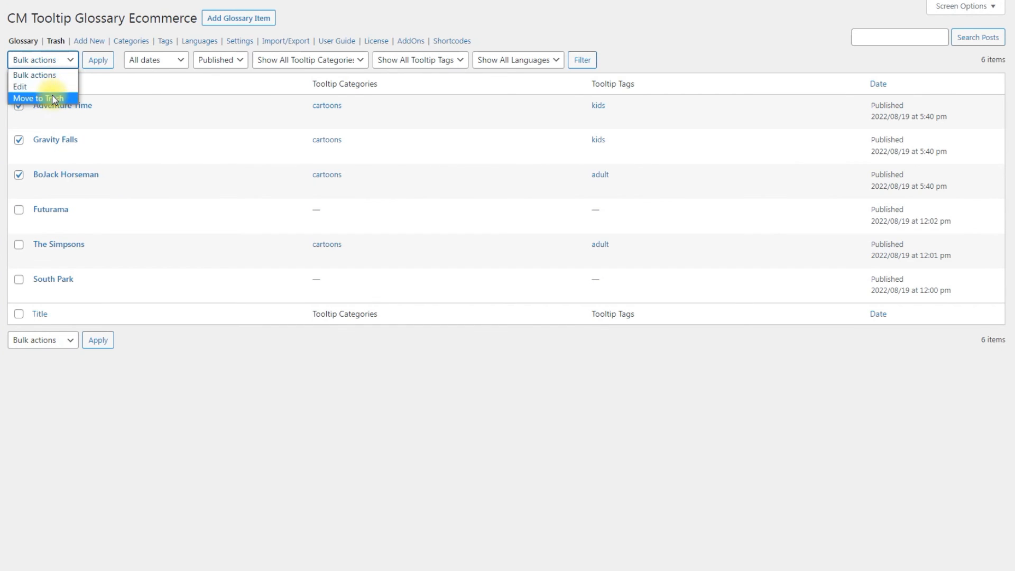
left_click(45, 97)
left_click(98, 60)
Quick Edit The Simpsons to remove its cartoons category and adult tag.
left_click(74, 188)
left_click(418, 212)
double_click(617, 217)
key("BackSpace")
left_click(39, 462)
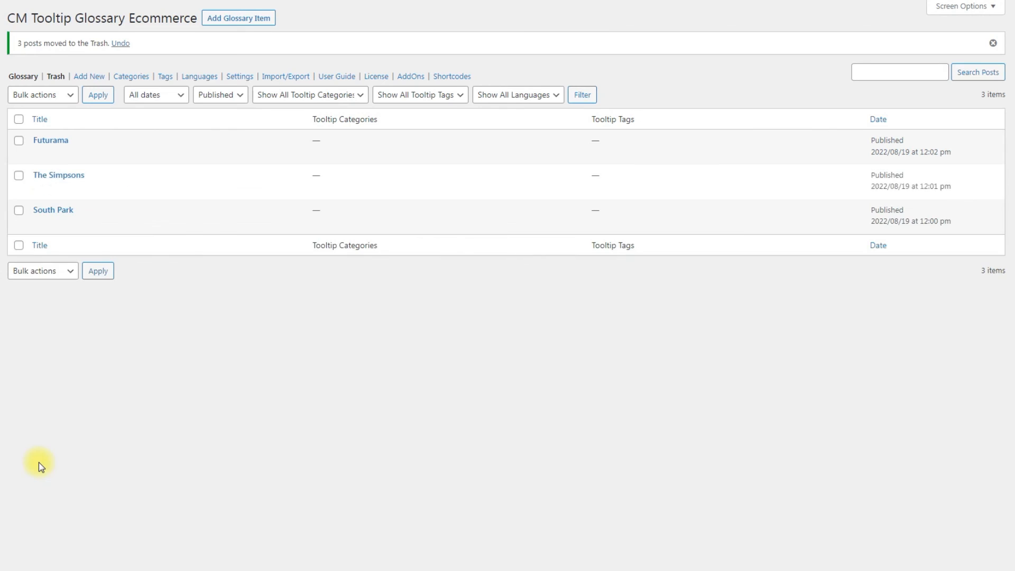
Set Remote Import mode to Replace, save, run Import Now, and view the Glossary list.
left_click(33, 366)
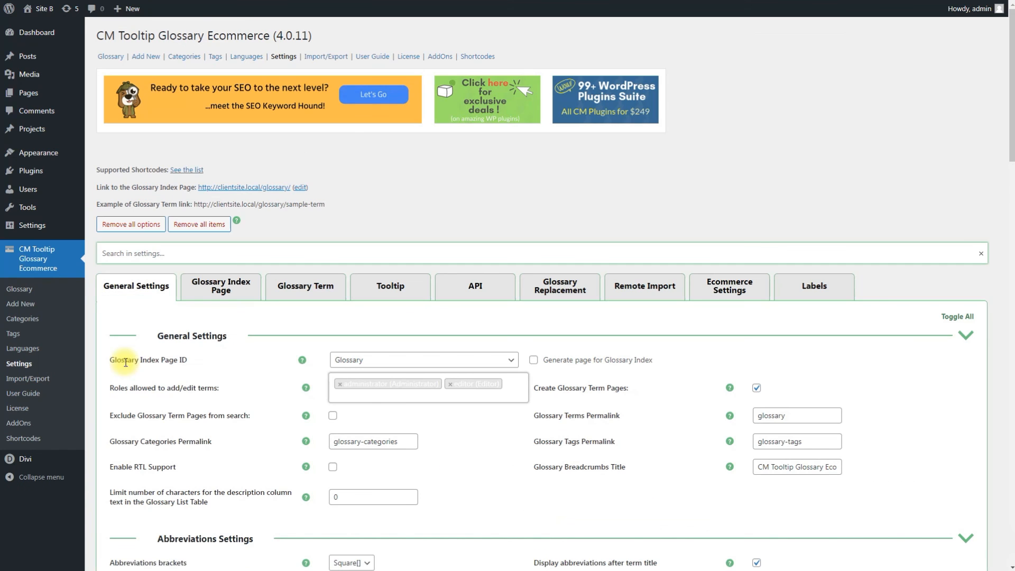
left_click(645, 285)
left_click(783, 426)
left_click(778, 440)
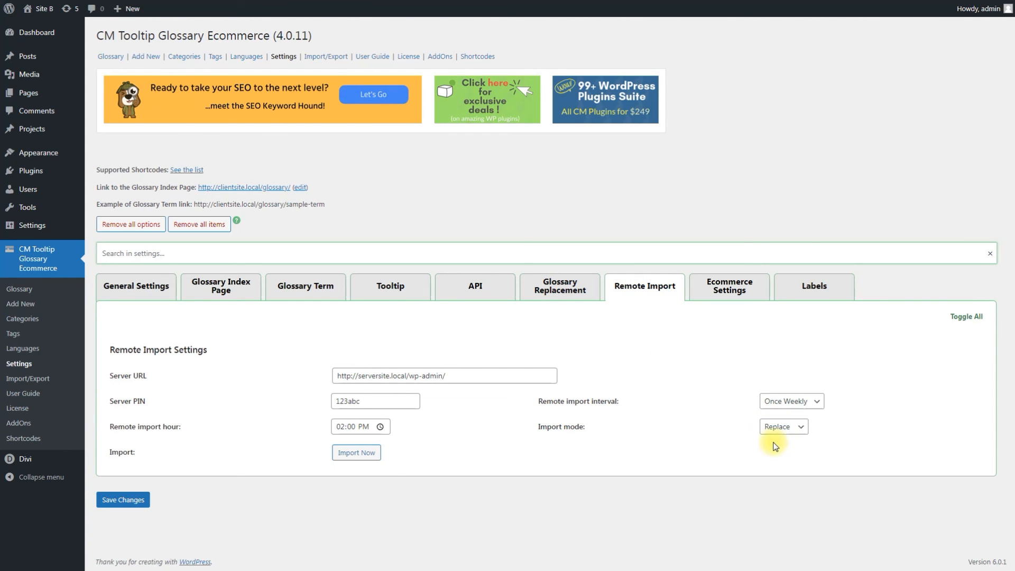
left_click(132, 503)
left_click(358, 454)
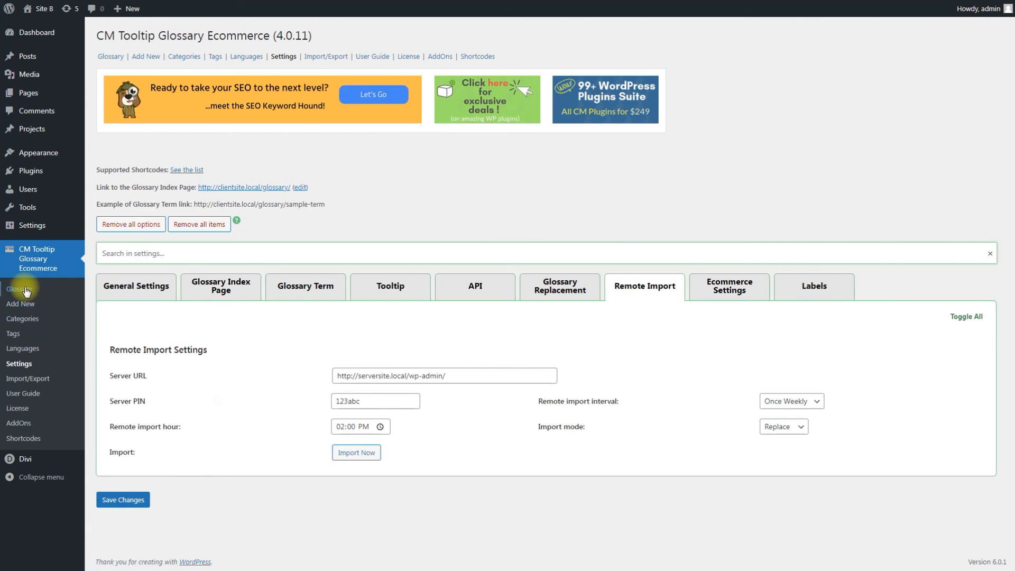
left_click(19, 289)
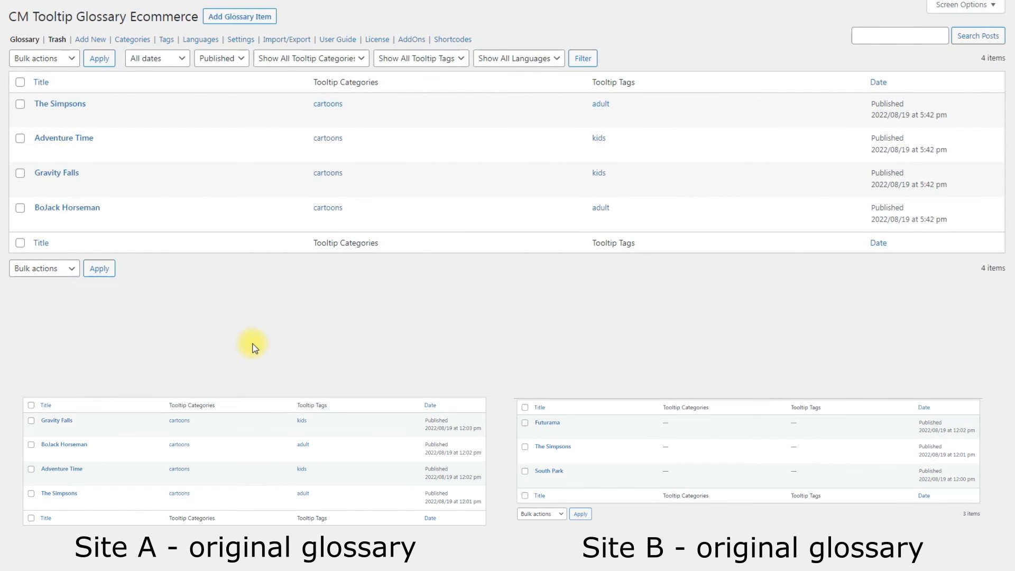